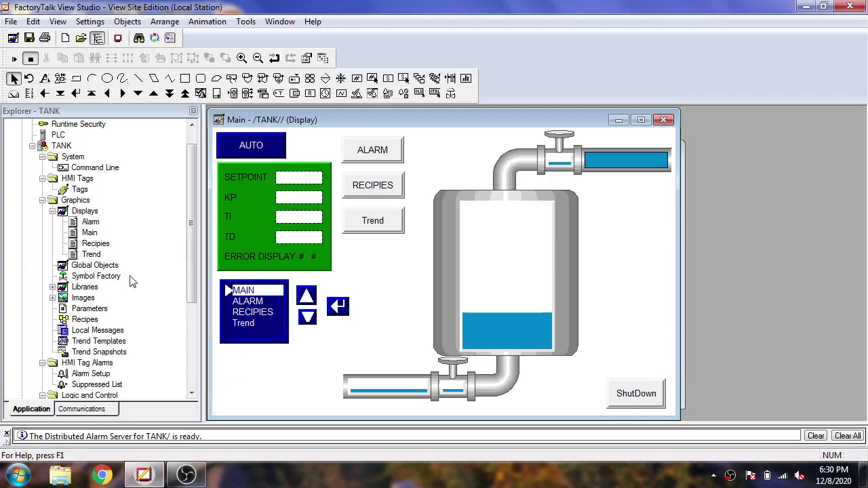
# Step: Enter local messages 1 'MACHINE IS ON', 2 'Filling Tank', 3 'Draining Tank'
pyautogui.doubleClick(102, 331)
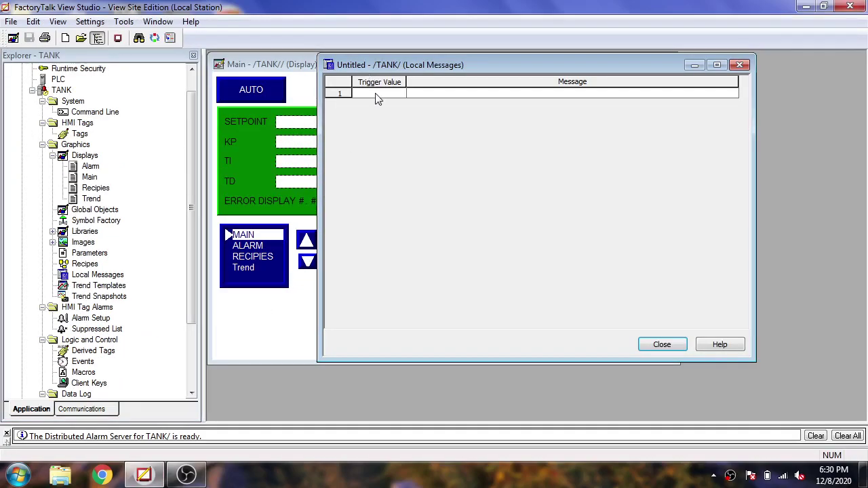
pyautogui.click(377, 94)
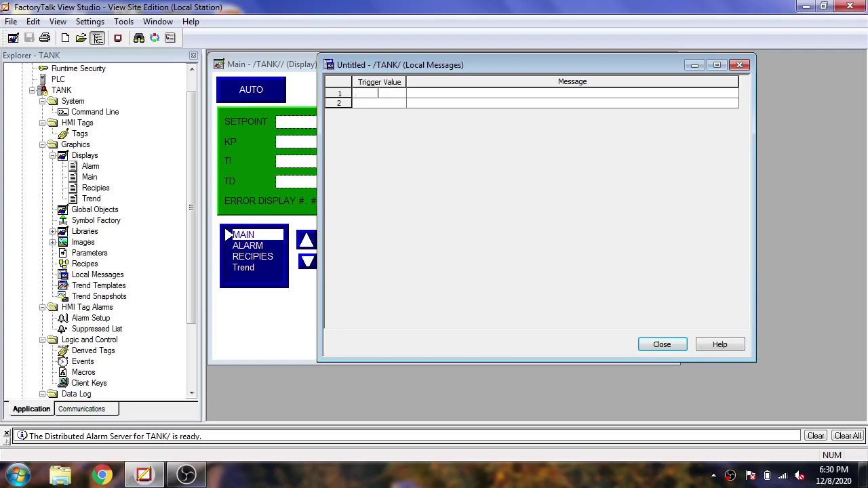
pyautogui.write('1')
pyautogui.click(379, 101)
pyautogui.write('2')
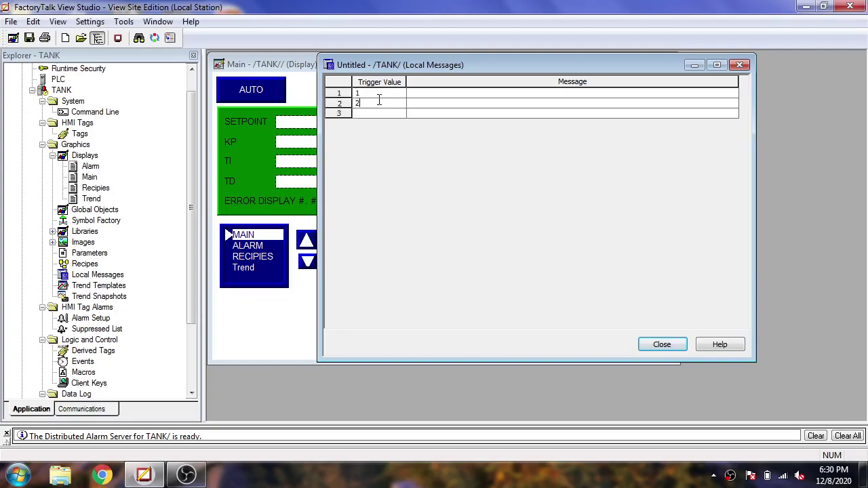
pyautogui.click(377, 113)
pyautogui.write('3')
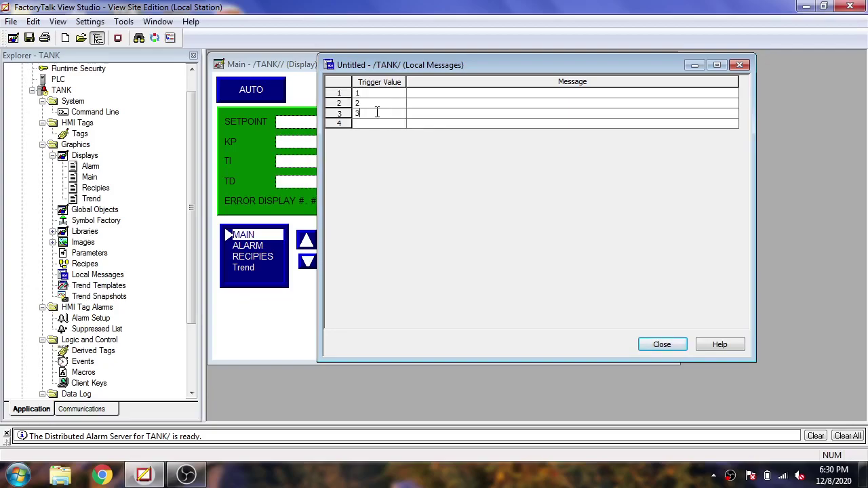
pyautogui.click(459, 92)
pyautogui.write('MACHINE IS ON')
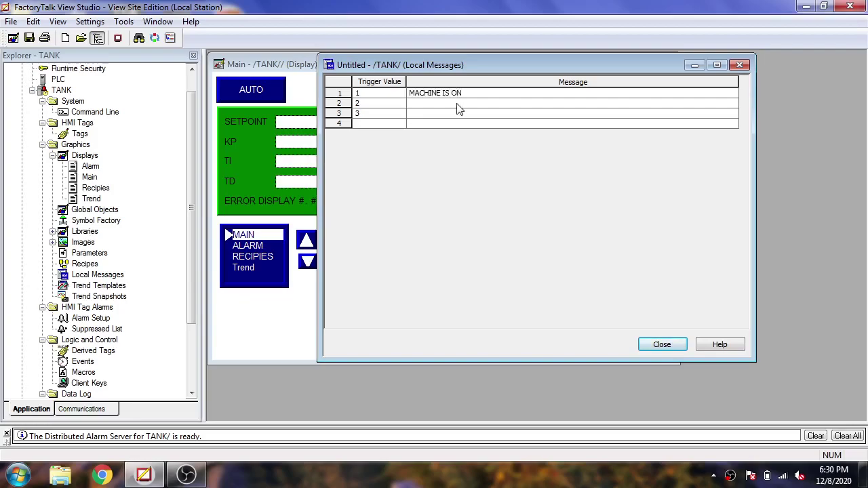
pyautogui.click(458, 104)
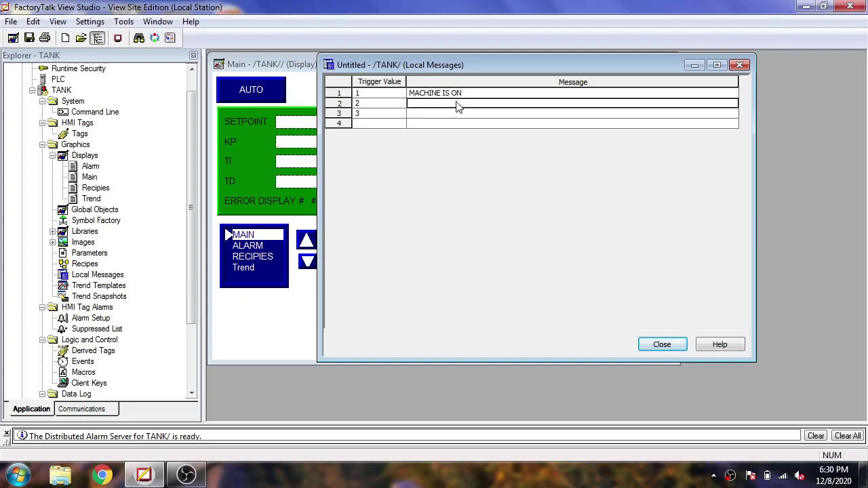
pyautogui.click(458, 104)
pyautogui.write('FI')
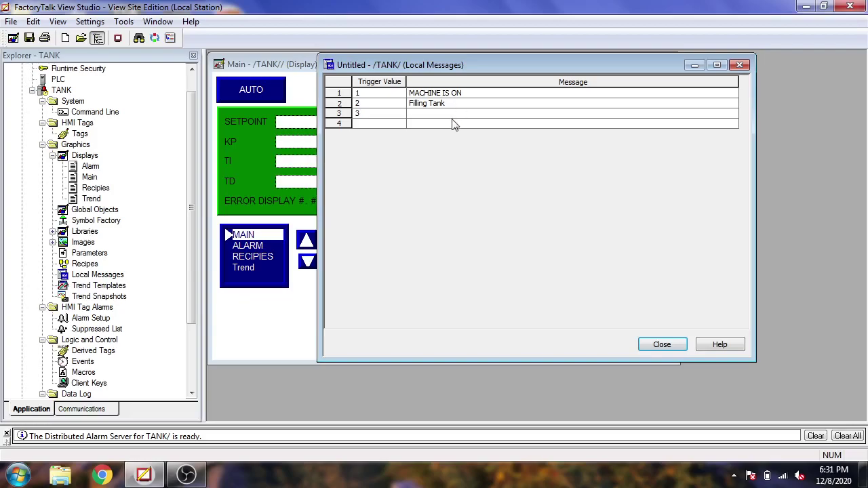
pyautogui.click(452, 116)
pyautogui.click(453, 115)
pyautogui.write('Draining Tank')
# Step: Save the local message file under the name 'new'
pyautogui.click(662, 345)
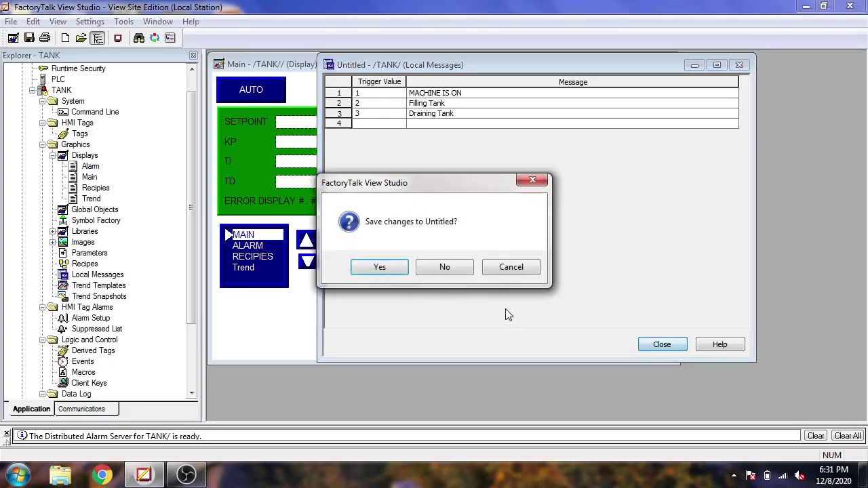
pyautogui.click(380, 268)
pyautogui.write('new')
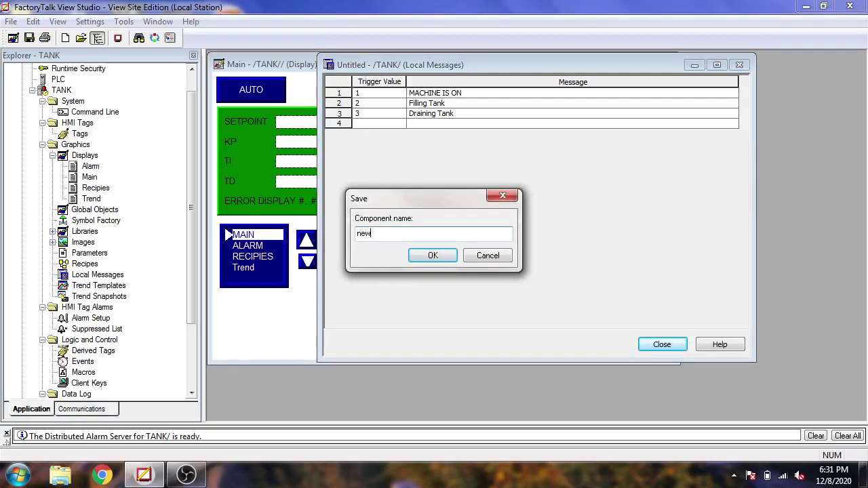
pyautogui.click(450, 262)
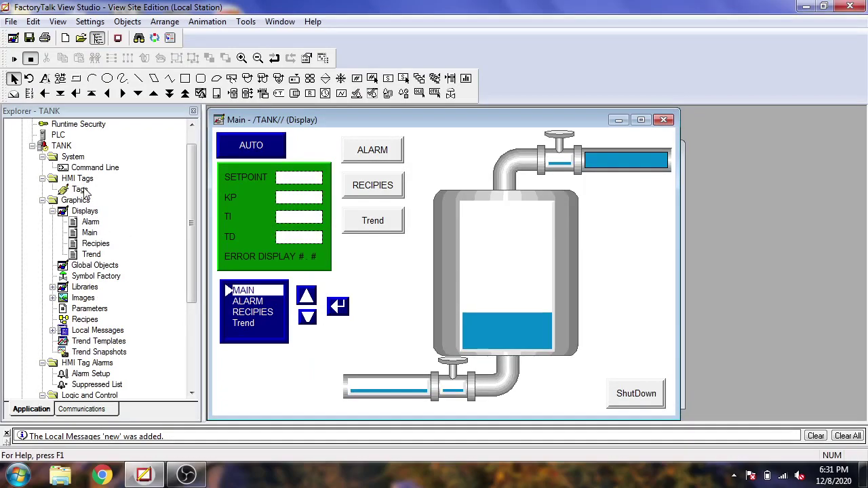
# Step: Create analog memory tag LOCALMSG with maximum 3 in the HMI Tags editor
pyautogui.doubleClick(80, 190)
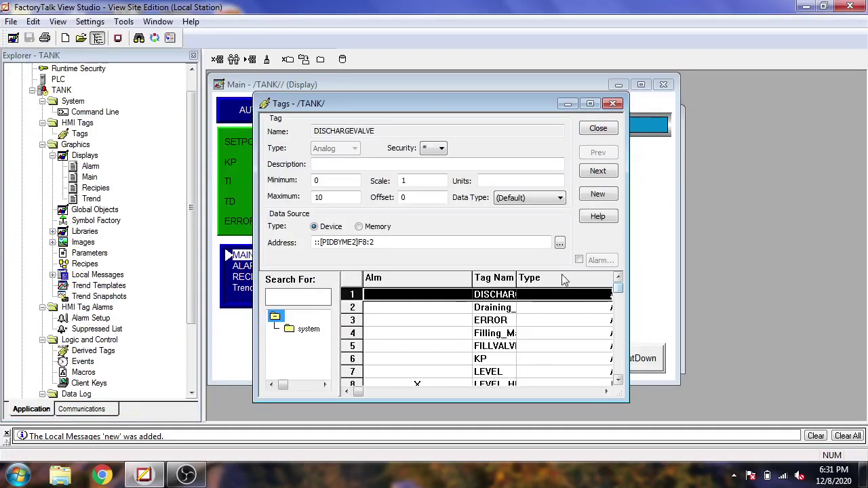
pyautogui.moveTo(618, 288); pyautogui.dragTo(618, 383)
pyautogui.click(501, 373)
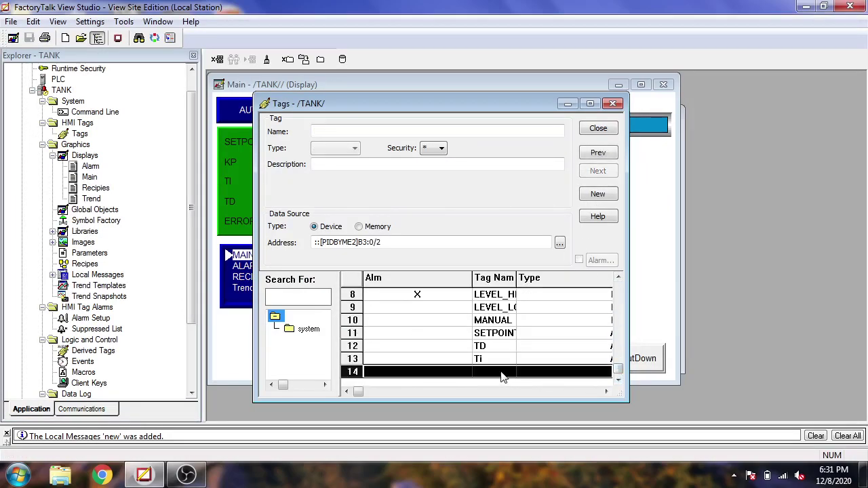
pyautogui.click(353, 150)
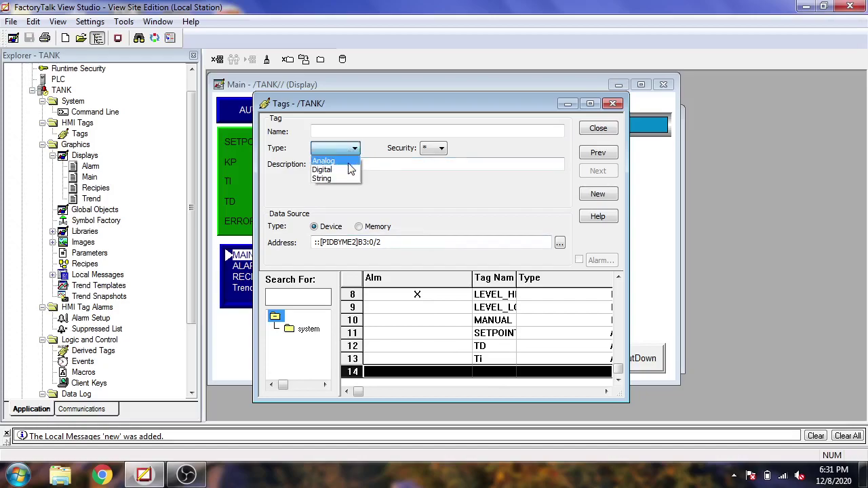
pyautogui.click(332, 160)
pyautogui.moveTo(339, 196); pyautogui.dragTo(308, 203)
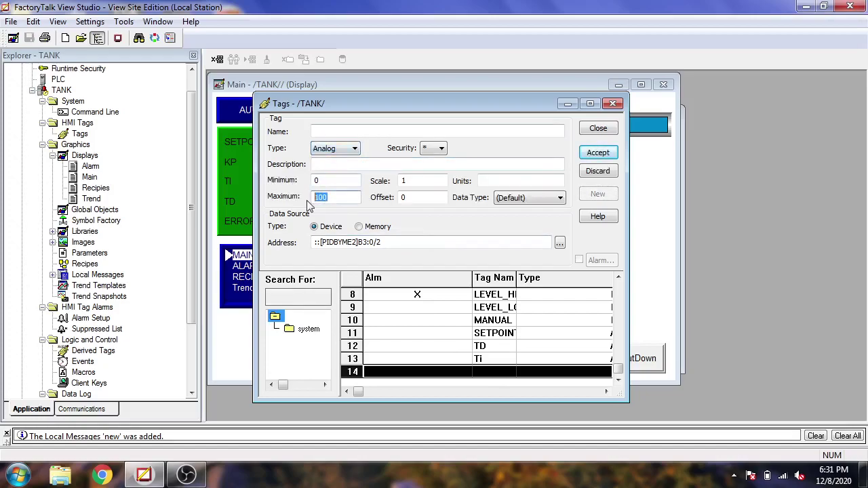
pyautogui.write('3')
pyautogui.click(339, 132)
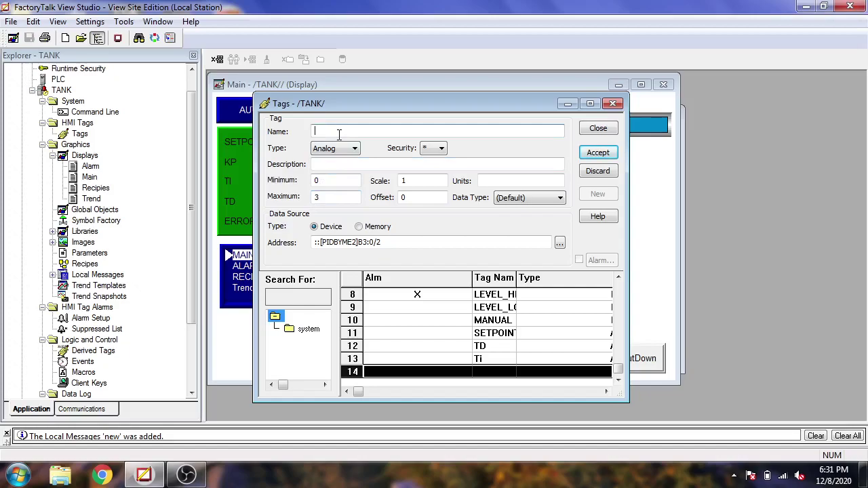
pyautogui.write('LOCALMSG')
pyautogui.click(375, 229)
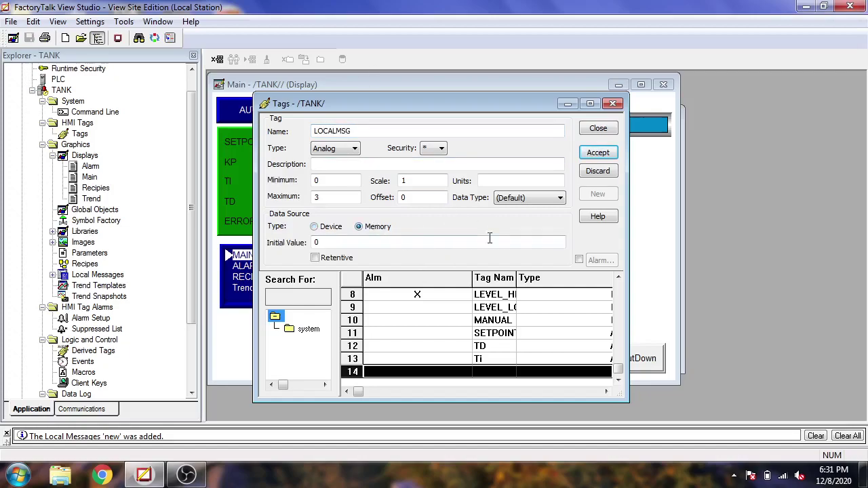
pyautogui.click(597, 155)
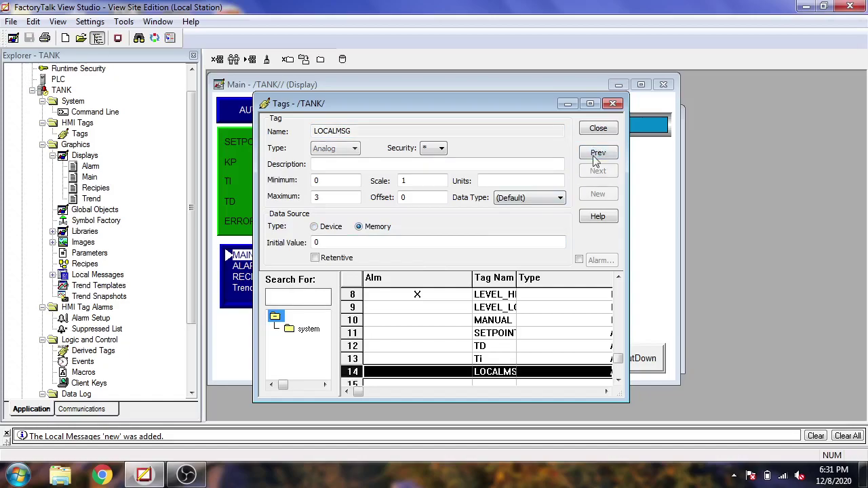
pyautogui.click(613, 103)
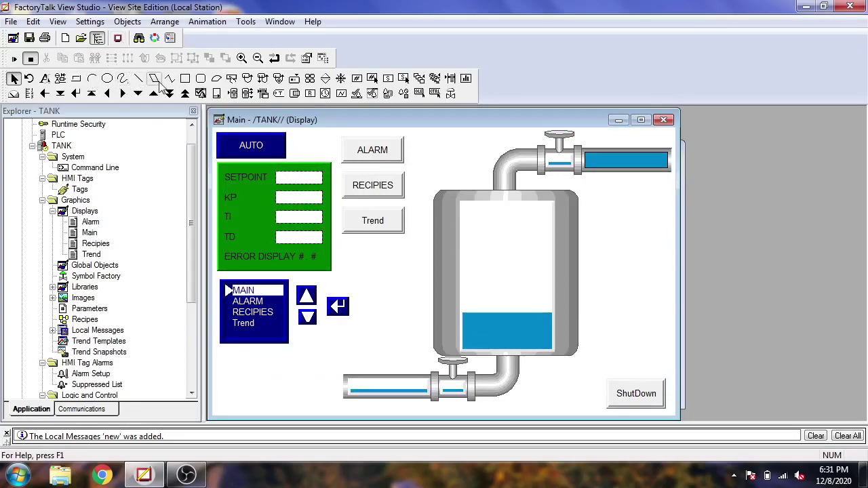
# Step: Draw a numeric input below the navigation list, keeping the decimal format
pyautogui.click(128, 21)
pyautogui.moveTo(162, 97)
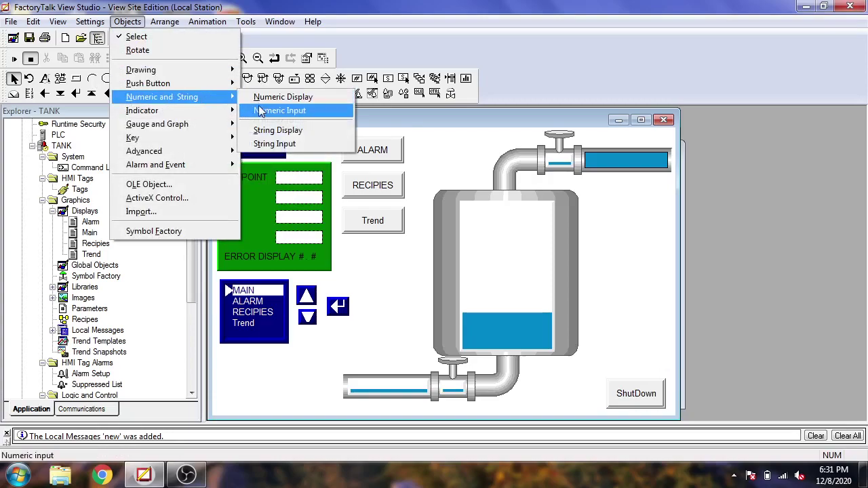
pyautogui.click(261, 111)
pyautogui.moveTo(226, 363); pyautogui.dragTo(289, 375)
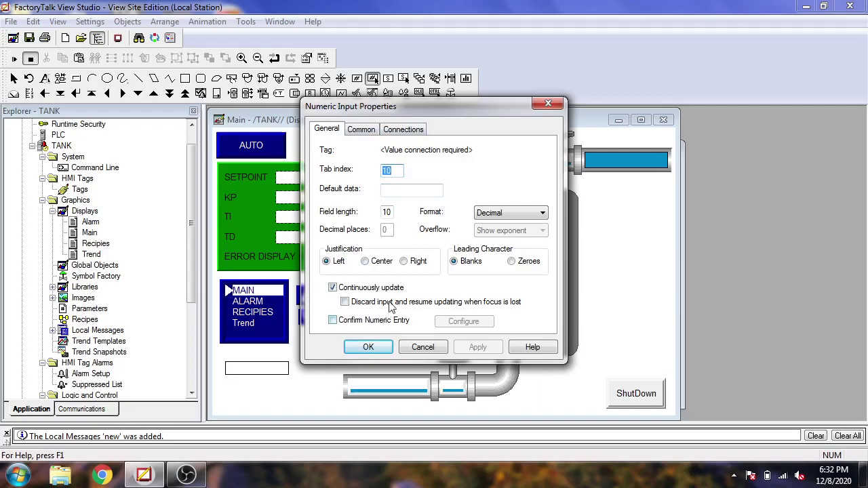
pyautogui.click(496, 215)
pyautogui.click(494, 217)
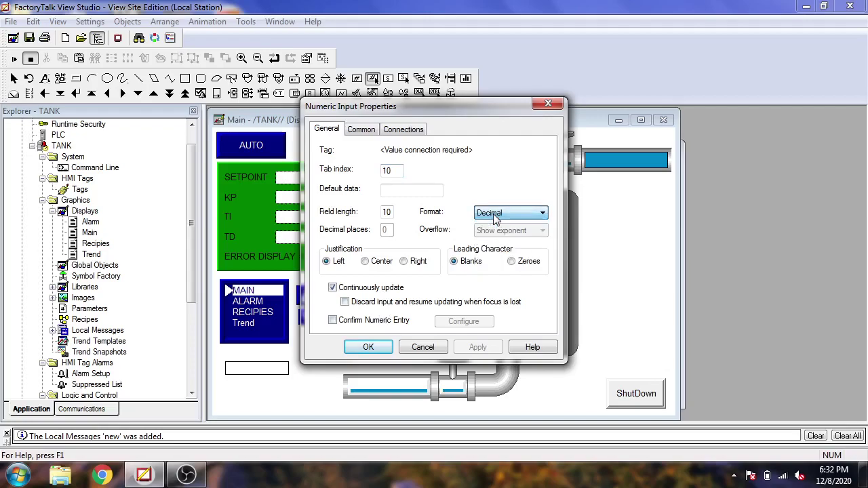
# Step: Connect the numeric input's Value to the LOCALMSG tag
pyautogui.click(361, 130)
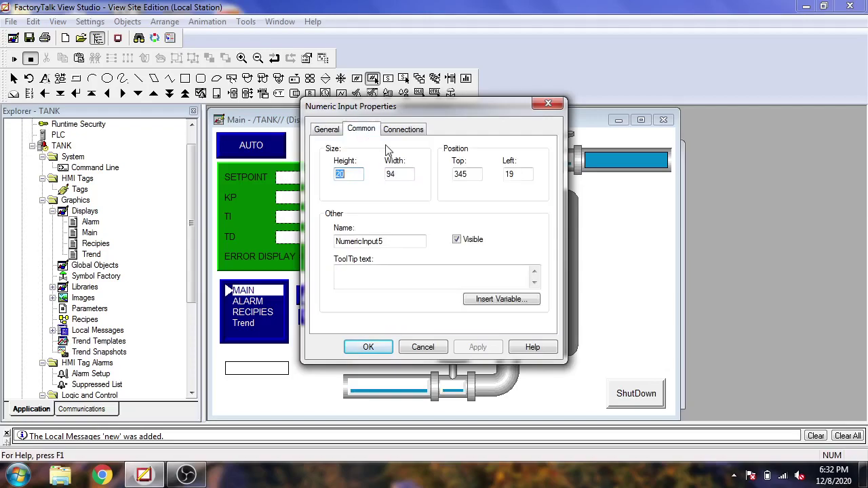
pyautogui.click(404, 130)
pyautogui.click(514, 155)
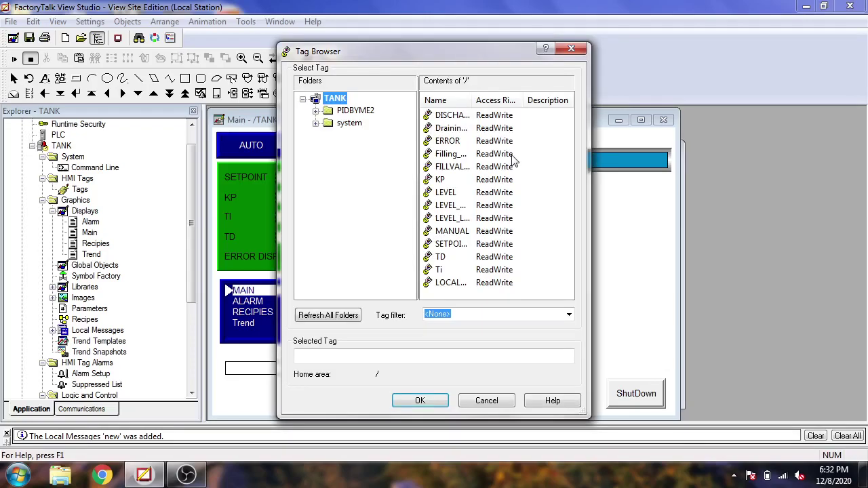
pyautogui.doubleClick(445, 284)
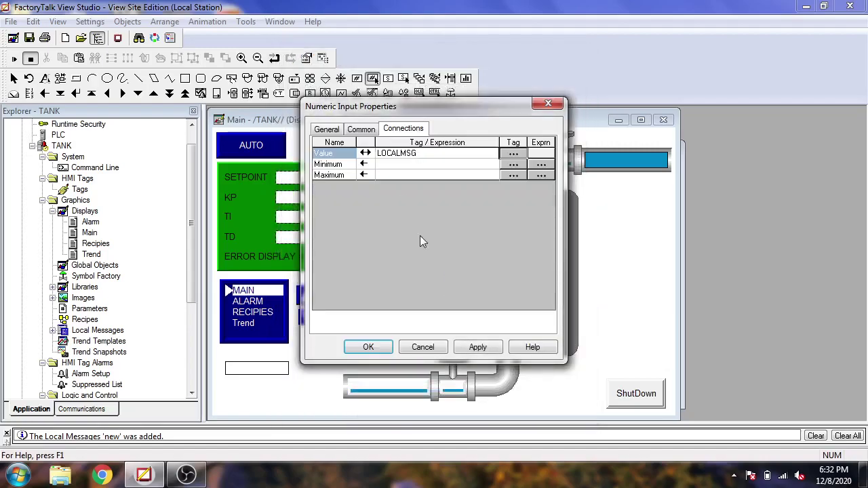
pyautogui.click(335, 132)
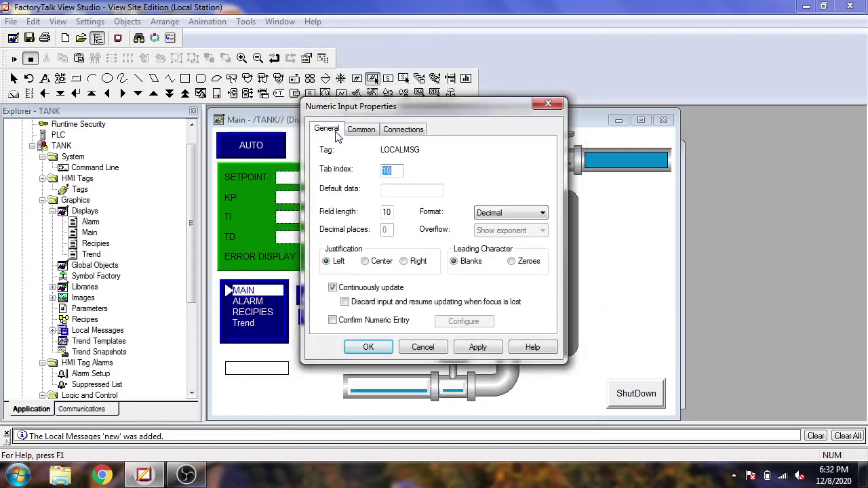
pyautogui.click(467, 348)
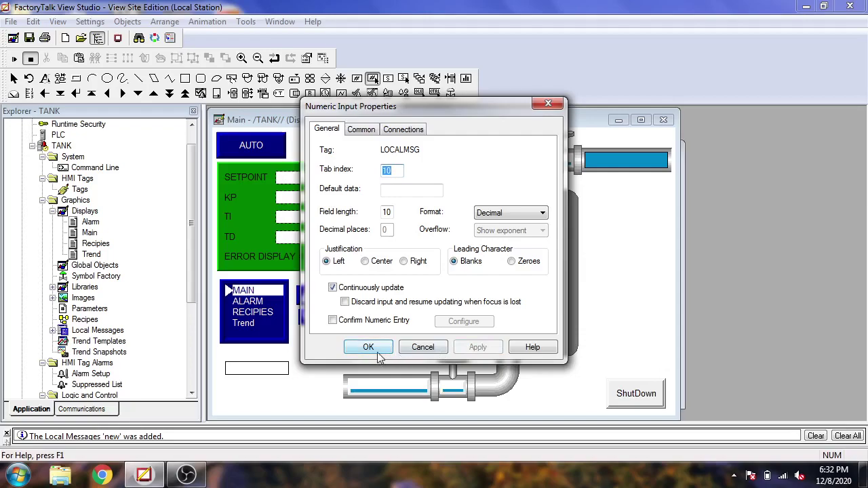
# Step: Set the numeric input to centre justification with leading zeroes
pyautogui.click(366, 262)
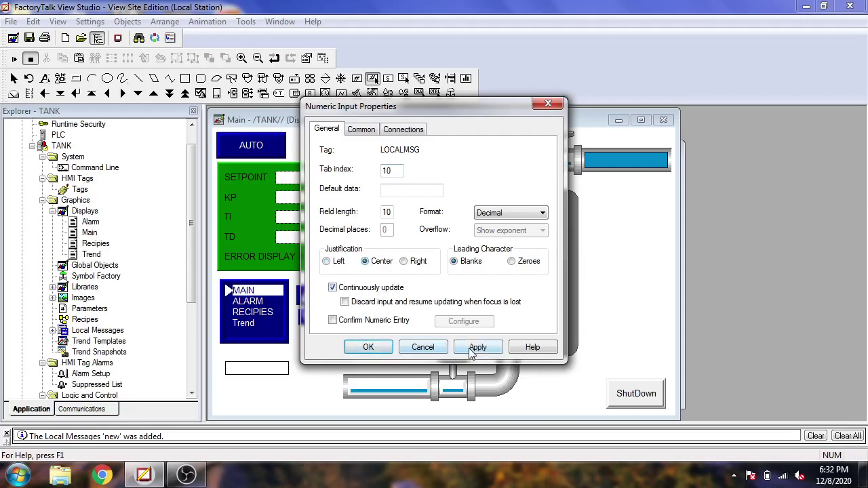
pyautogui.click(478, 347)
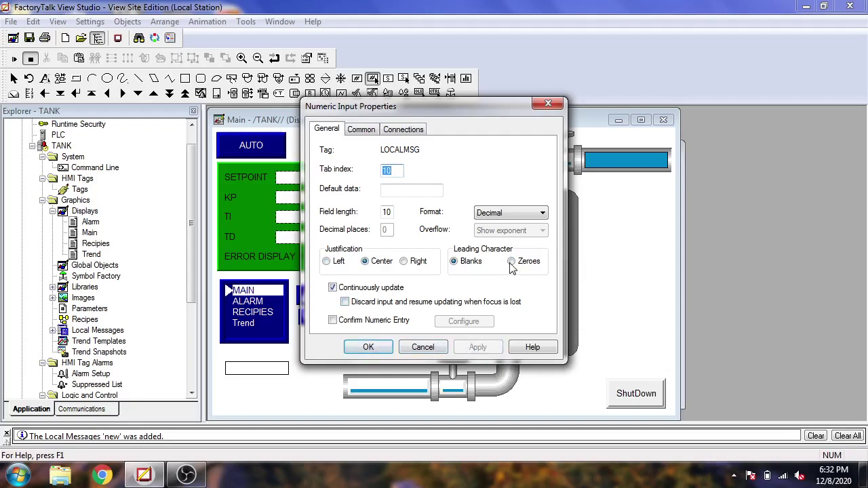
pyautogui.click(511, 261)
pyautogui.click(478, 346)
pyautogui.click(368, 347)
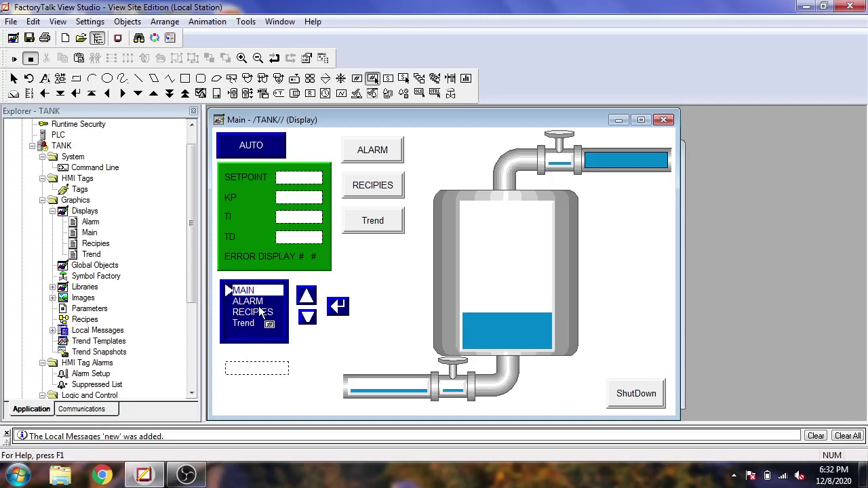
# Step: Place a Local Message Display over the tank's top pipe using message file 'new'
pyautogui.rightClick(261, 366)
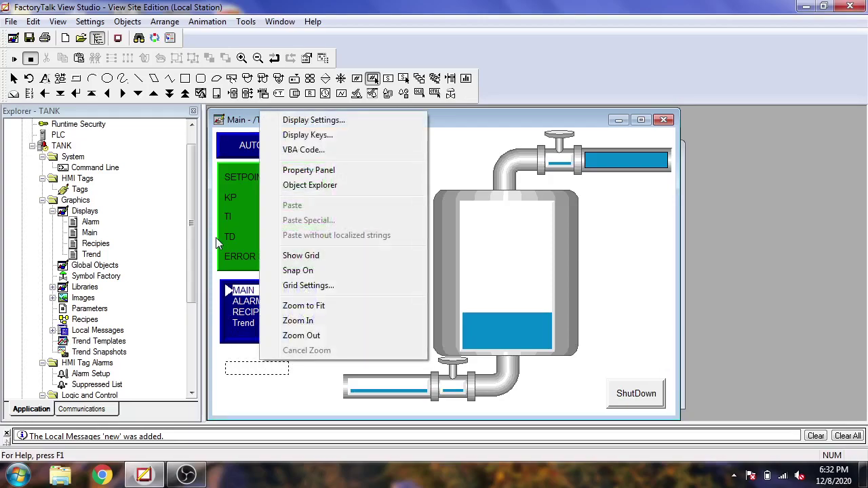
pyautogui.click(135, 22)
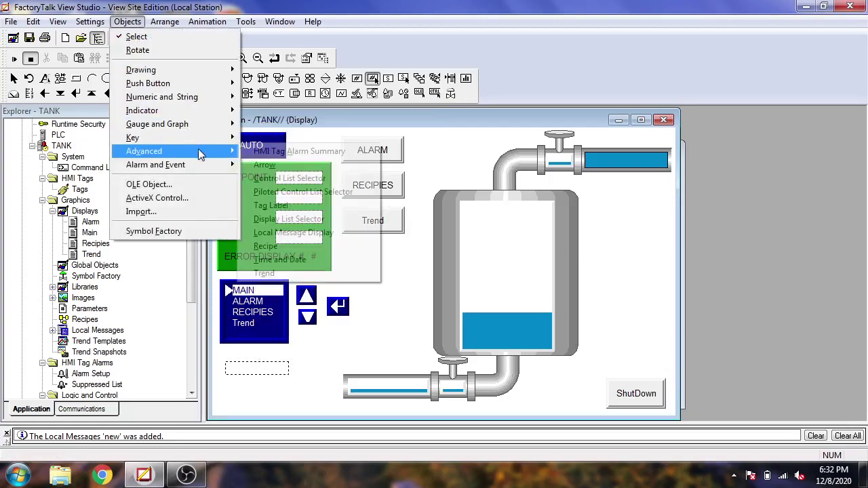
pyautogui.moveTo(144, 151)
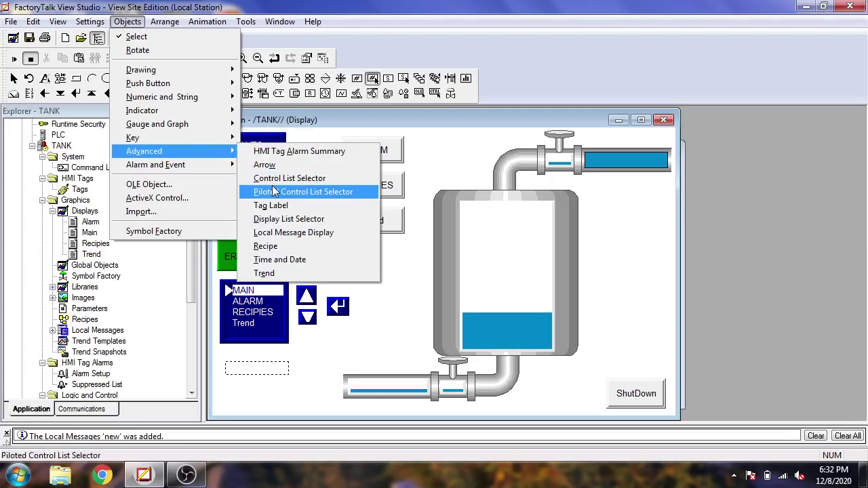
pyautogui.click(281, 238)
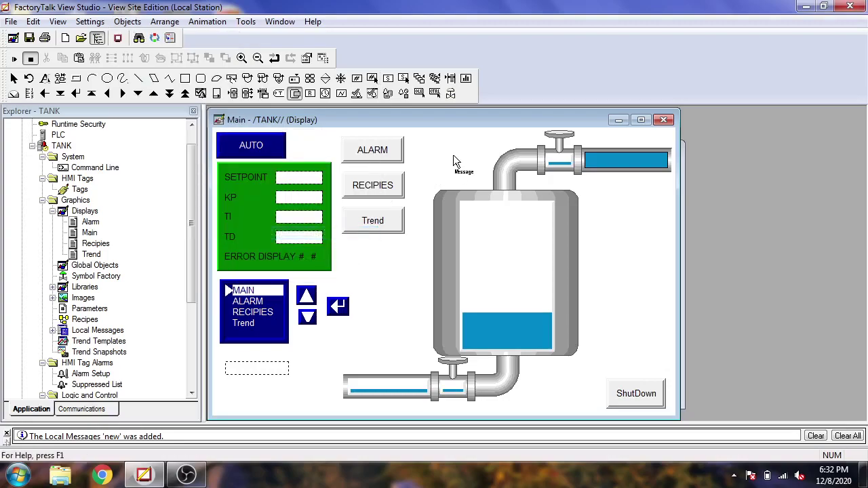
pyautogui.moveTo(601, 180); pyautogui.dragTo(627, 184)
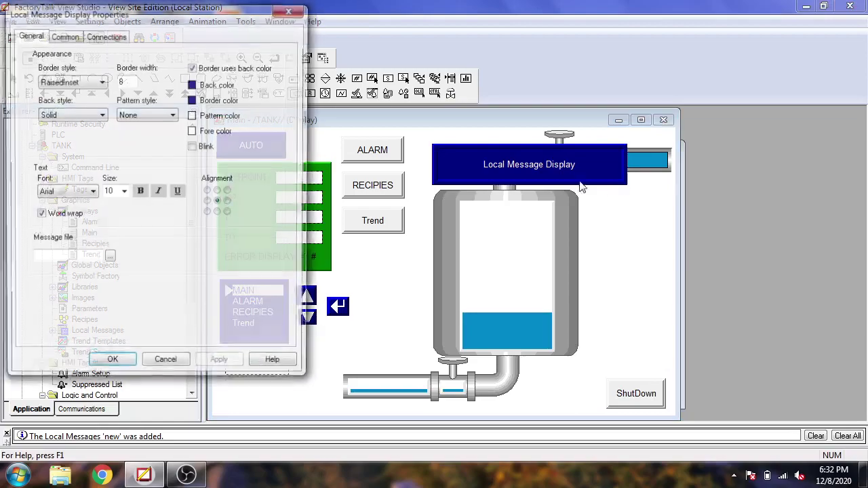
pyautogui.click(108, 258)
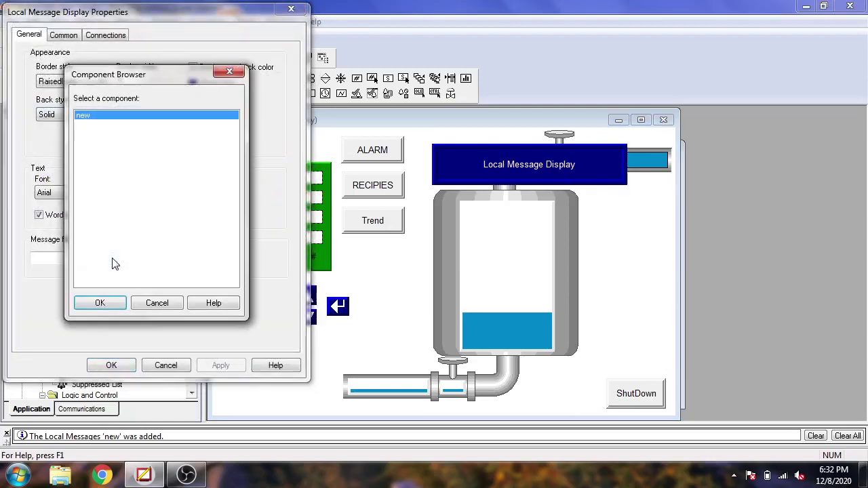
pyautogui.doubleClick(139, 119)
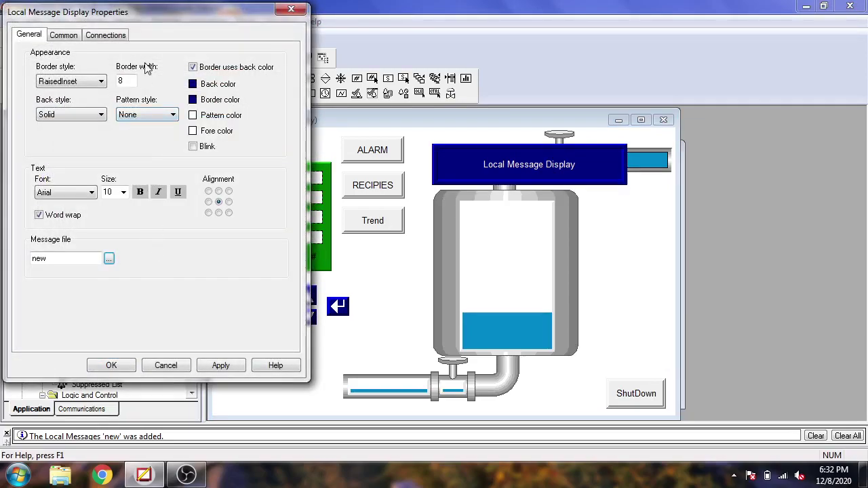
# Step: Connect the message display's Value to LOCALMSG and save the Main display
pyautogui.click(116, 36)
pyautogui.click(255, 60)
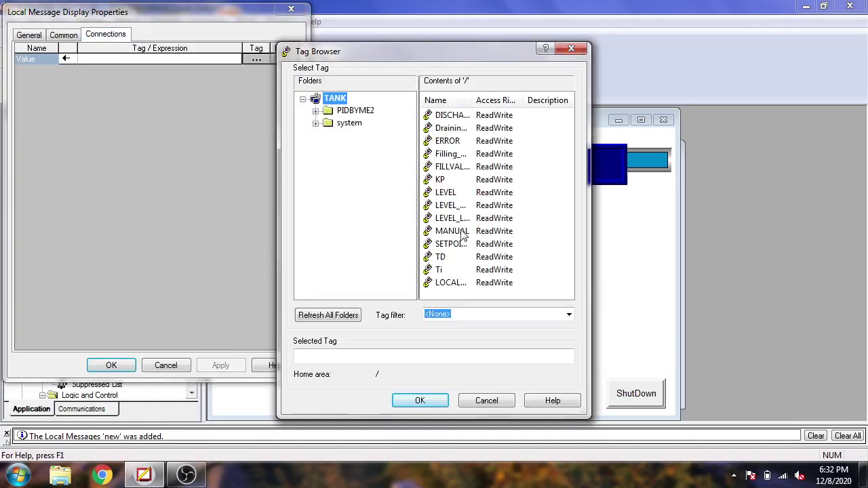
pyautogui.doubleClick(434, 283)
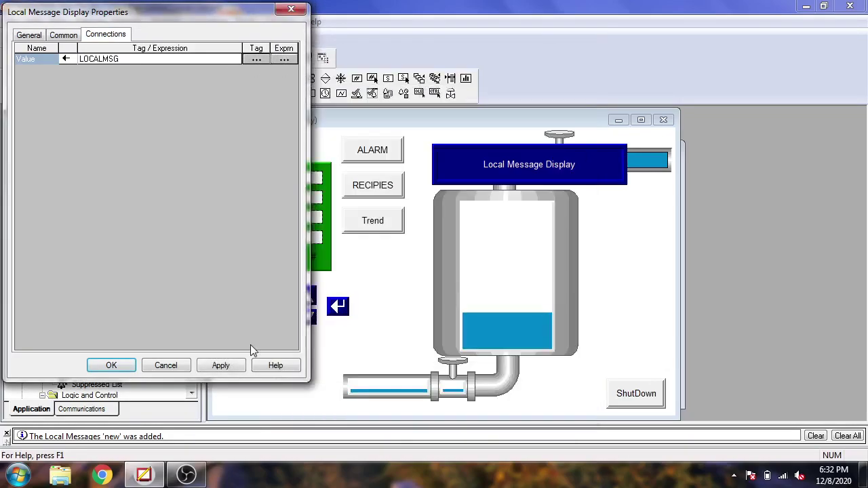
pyautogui.click(227, 365)
pyautogui.click(114, 365)
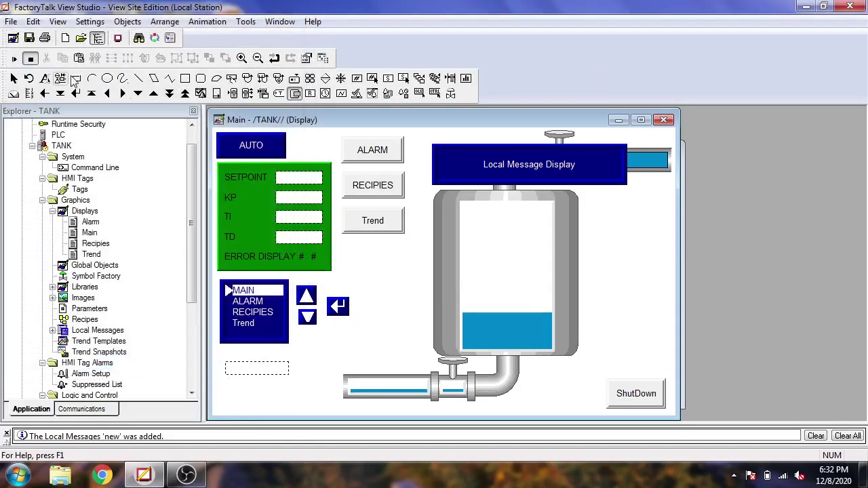
pyautogui.click(29, 38)
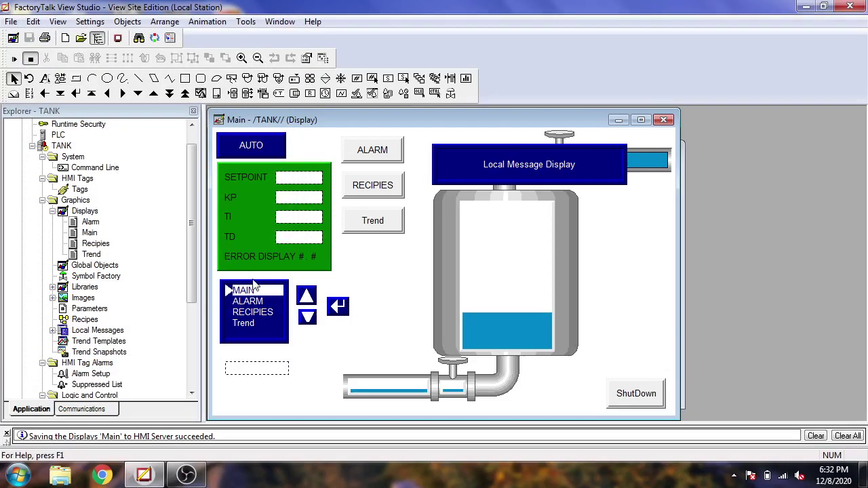
# Step: Launch the SE Client and run the TANK application
pyautogui.click(117, 38)
pyautogui.click(576, 268)
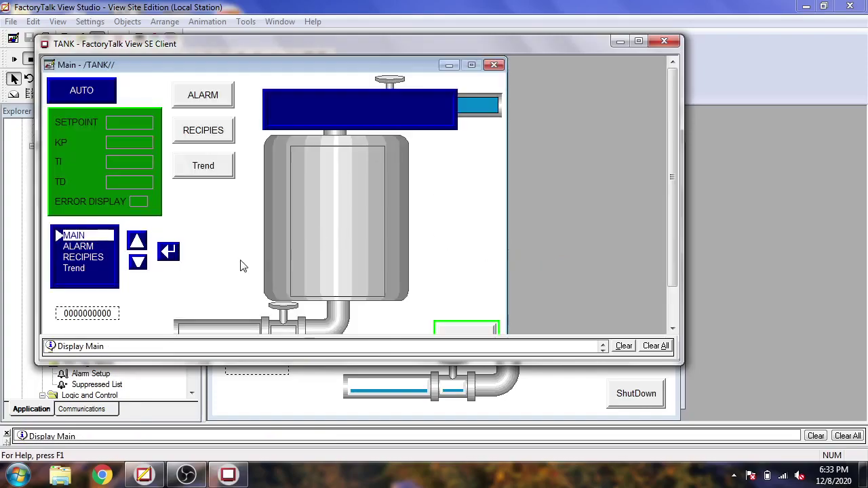
# Step: Enter values 1, 2 and 3 into the numeric input to check messages, then close the client
pyautogui.click(107, 319)
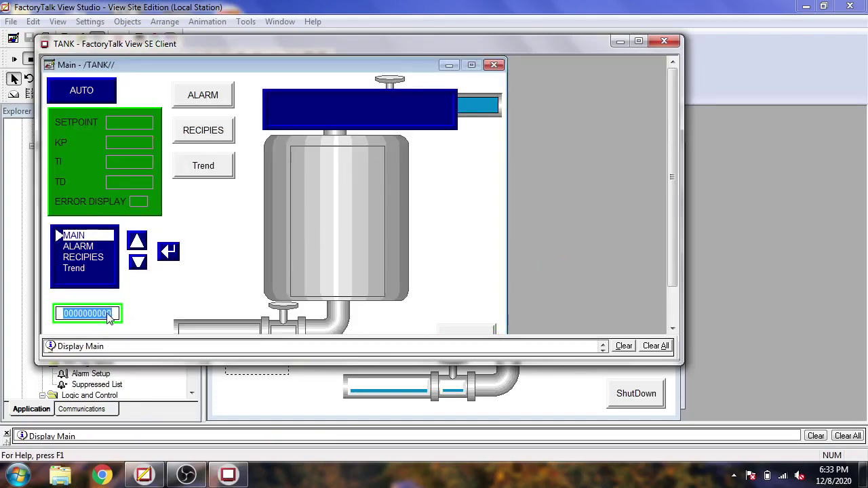
pyautogui.write('1')
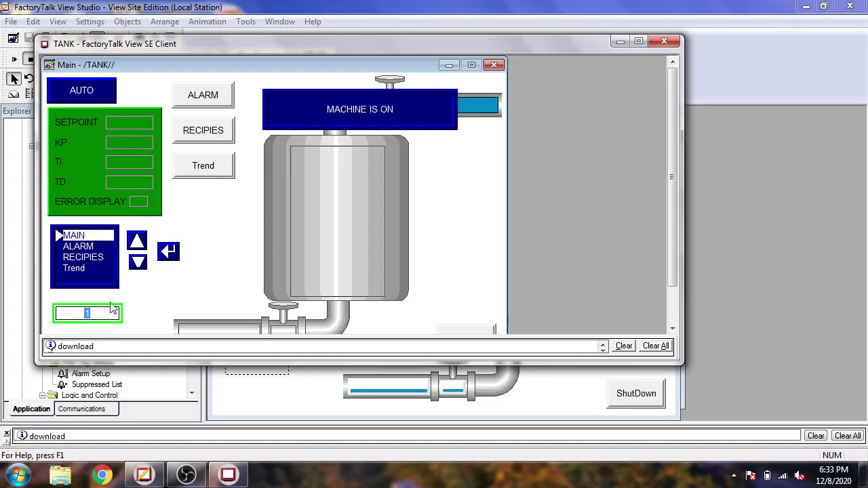
pyautogui.write('2')
pyautogui.press('Return')
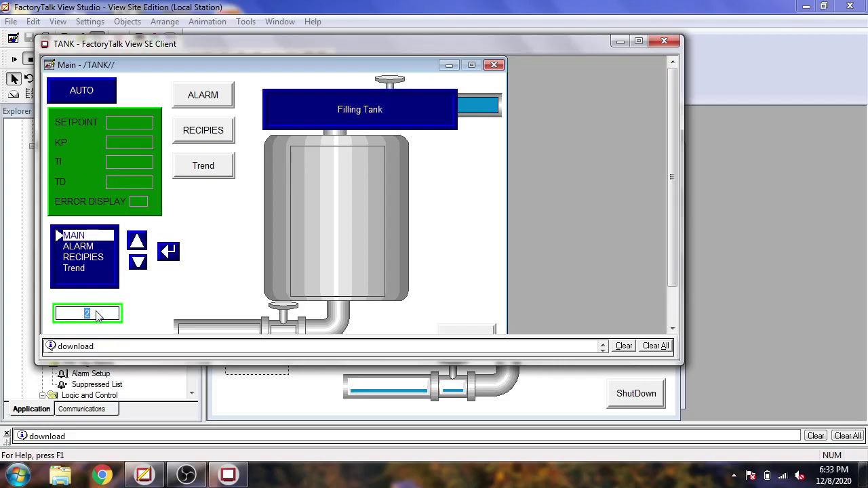
pyautogui.write('3')
pyautogui.press('Return')
pyautogui.click(663, 42)
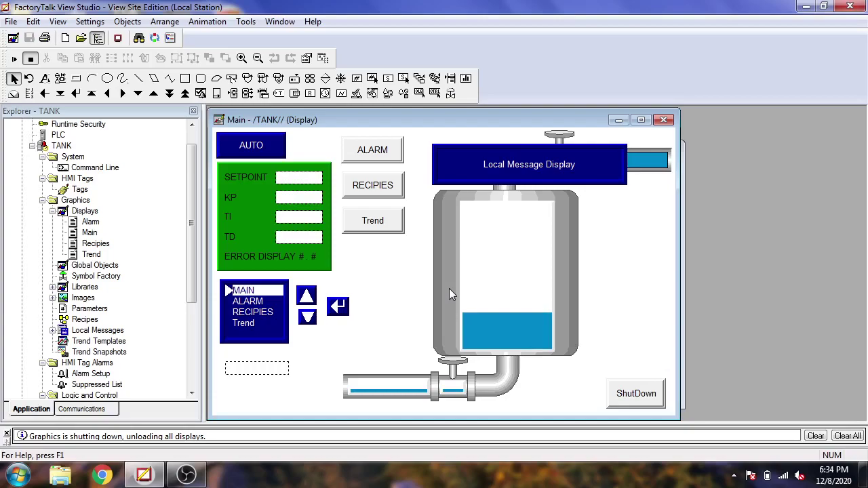
pyautogui.click(202, 477)
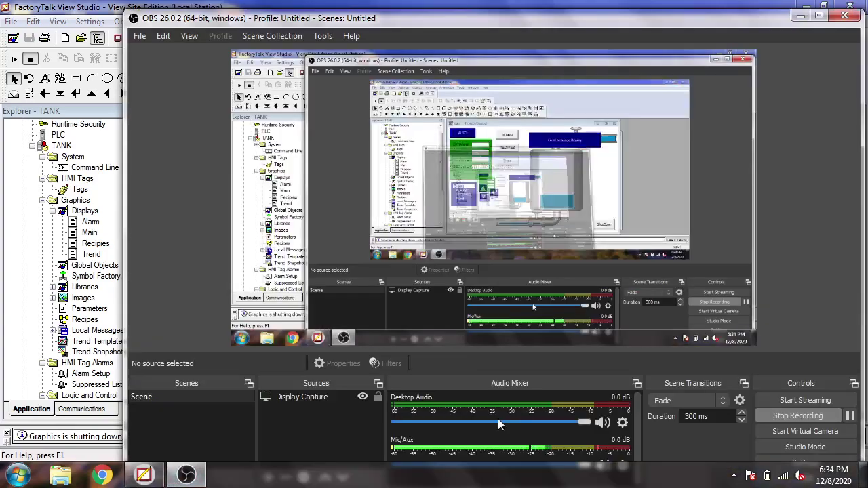